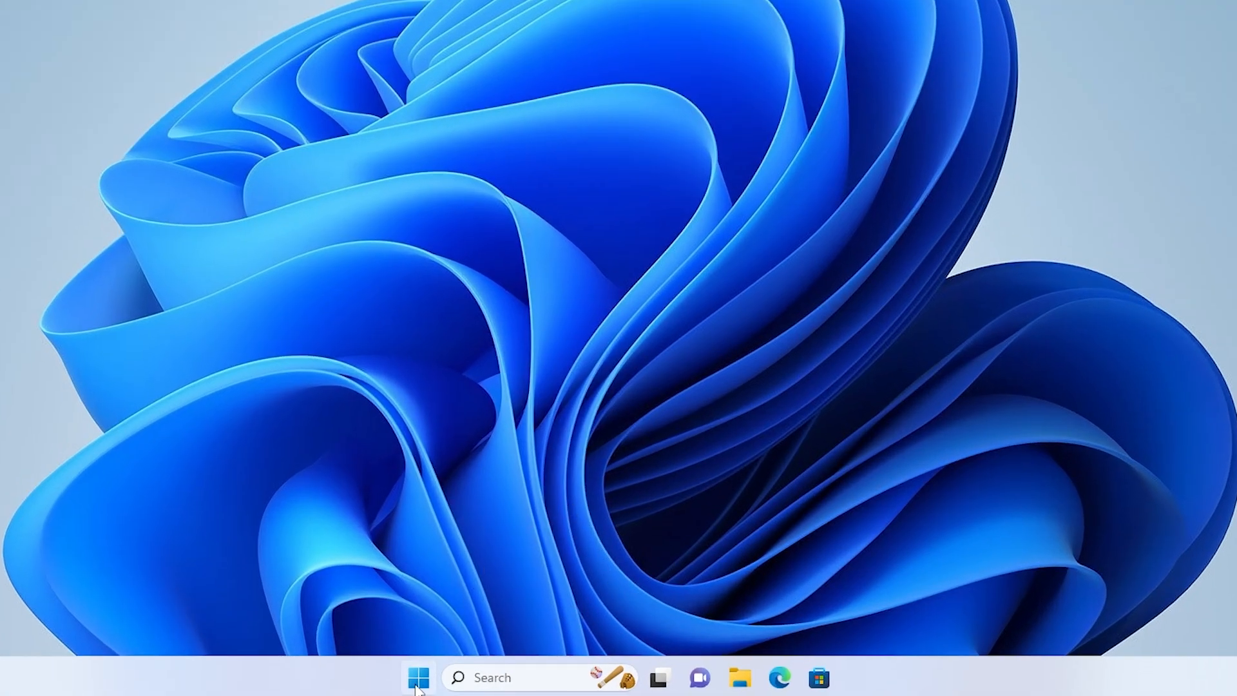
Search for the Registry Editor, open it and allow it to make changes to the device
{"action": "left_click", "coordinate": [418, 687]}
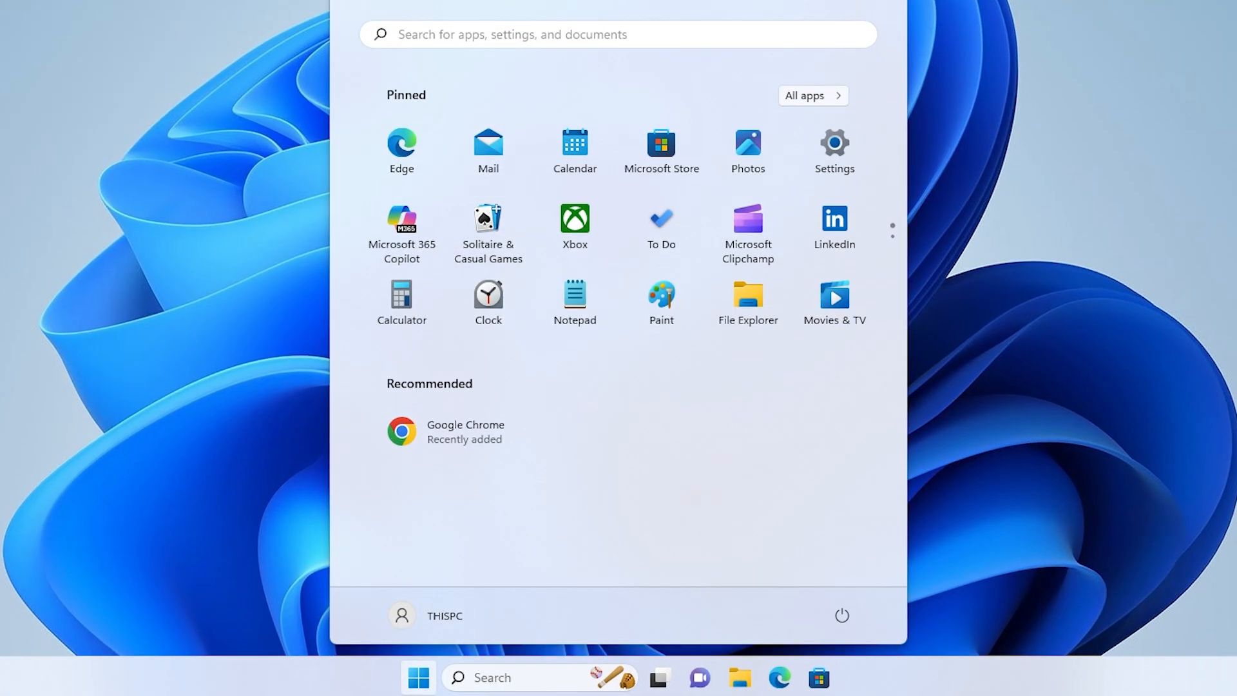
{"action": "type", "text": "run"}
{"action": "type", "text": "e"}
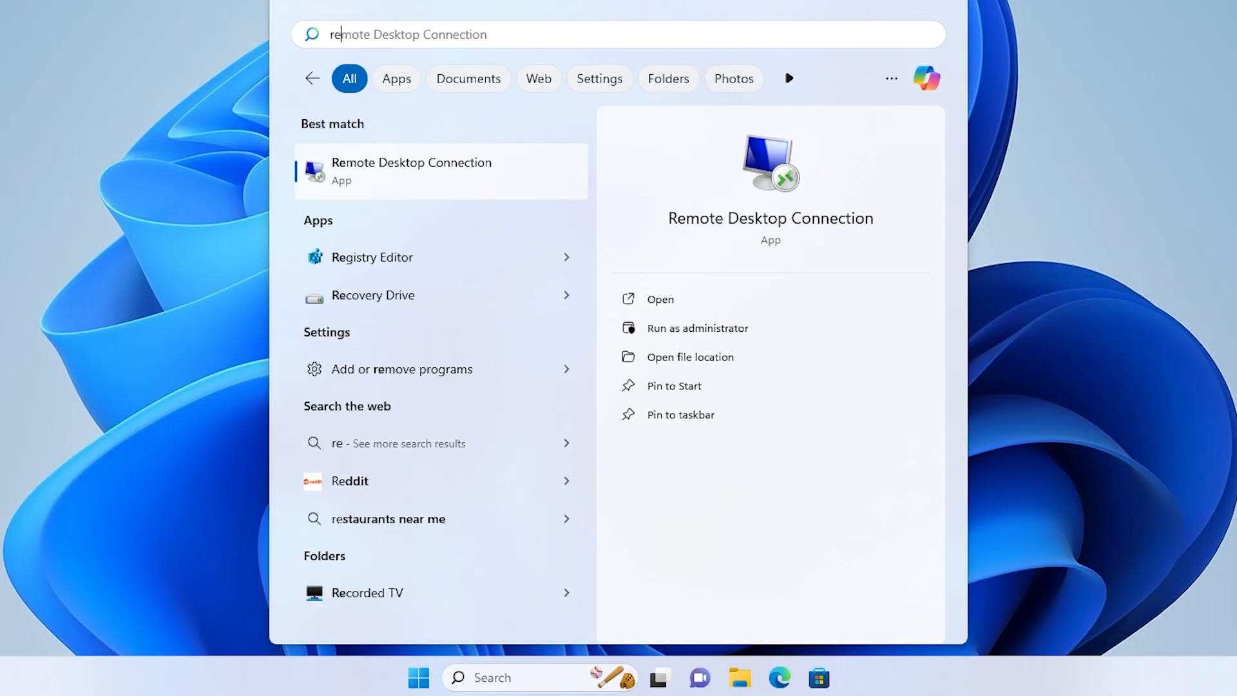
{"action": "type", "text": "g"}
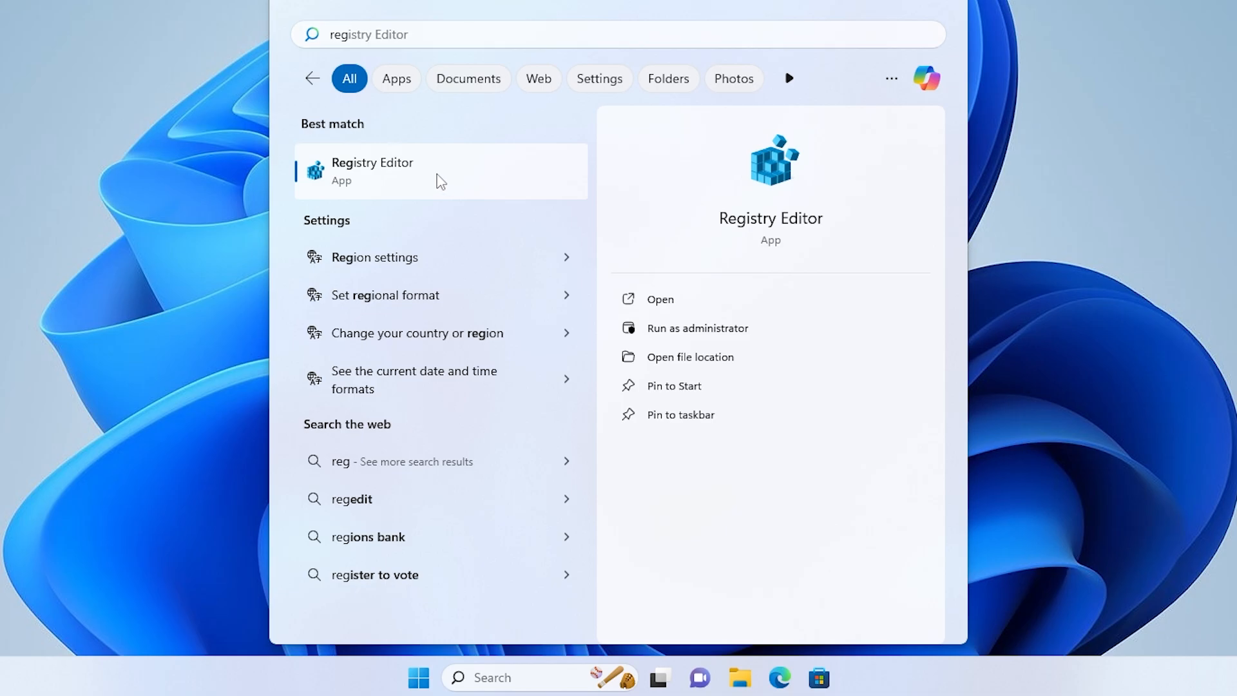
{"action": "left_click", "coordinate": [437, 182]}
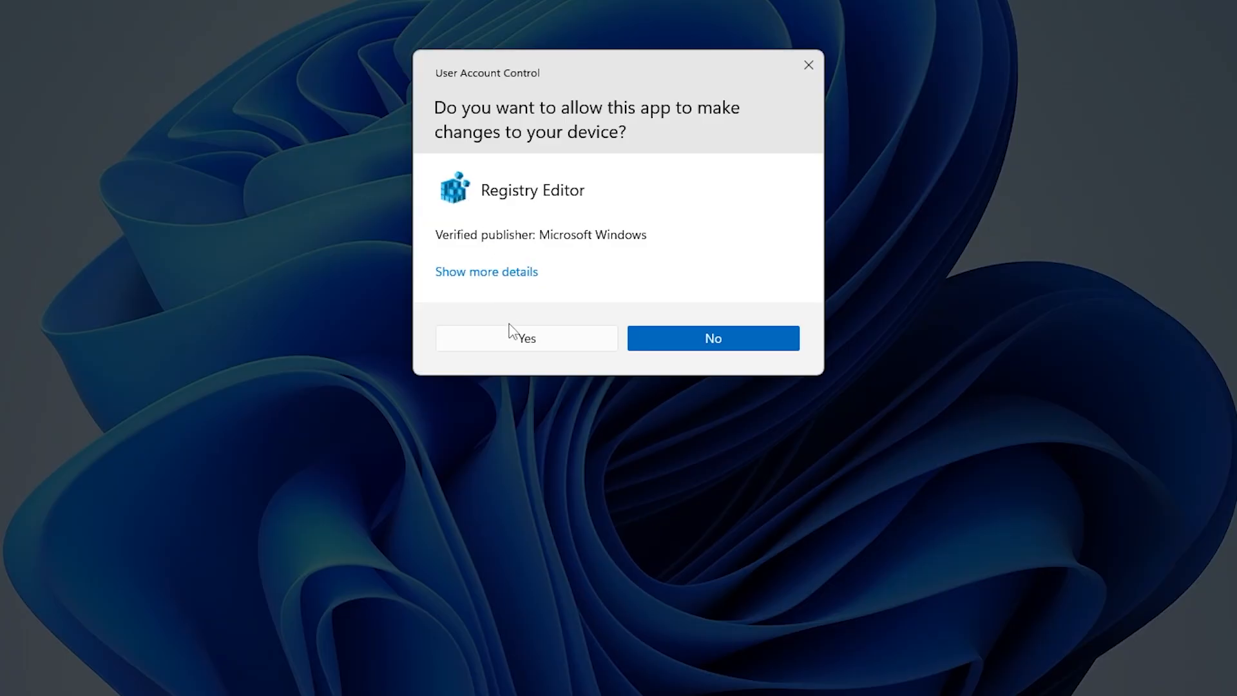
{"action": "left_click", "coordinate": [512, 336]}
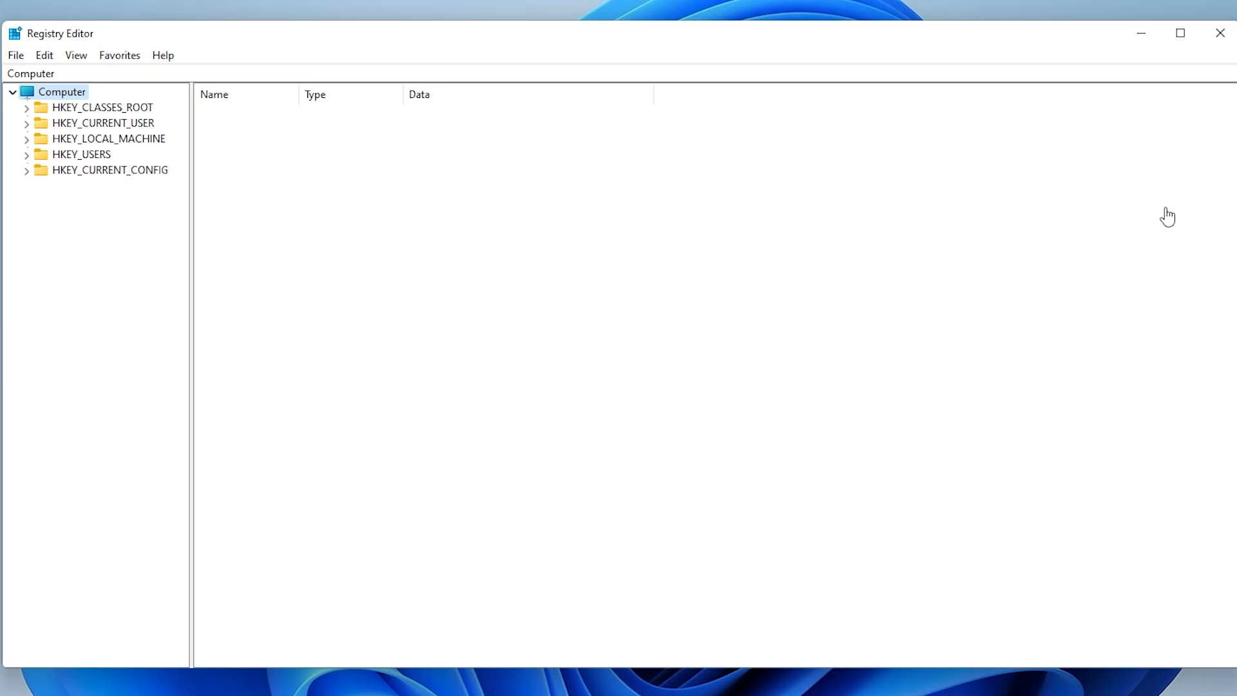
Export the entire registry as a backup file named 1 in the Documents folder
{"action": "left_click", "coordinate": [16, 57]}
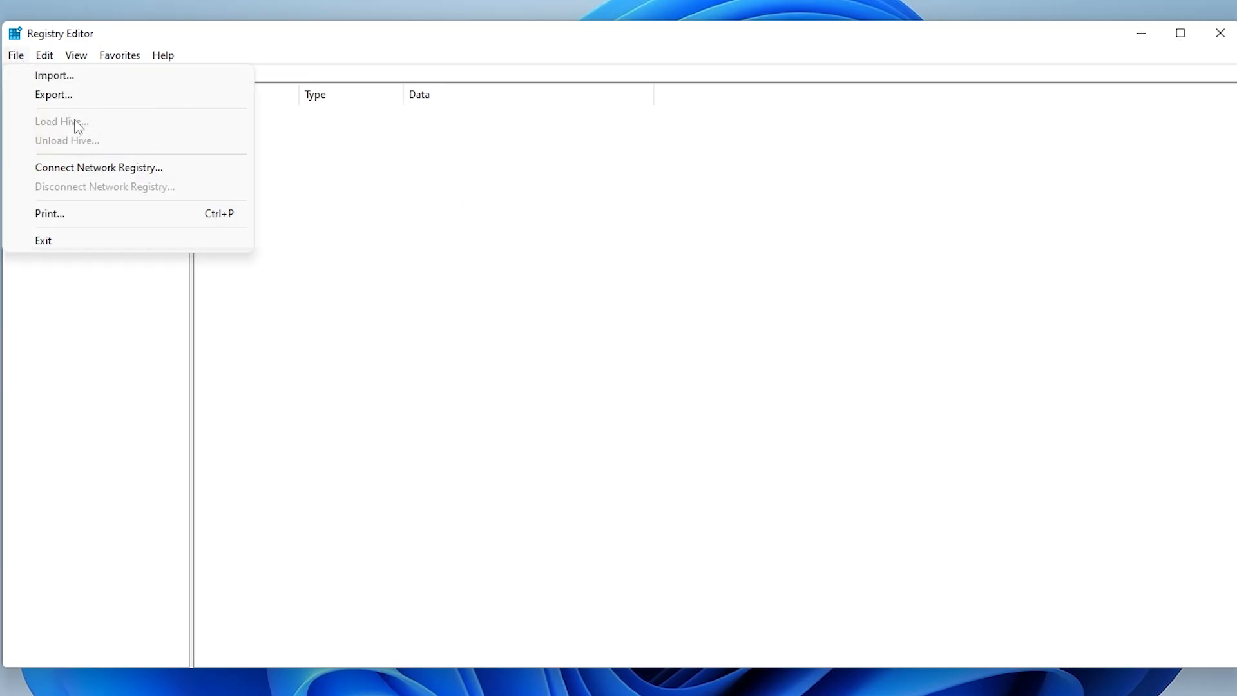
{"action": "left_click", "coordinate": [79, 95]}
{"action": "left_click_drag", "start_coordinate": [245, 83], "coordinate": [609, 86]}
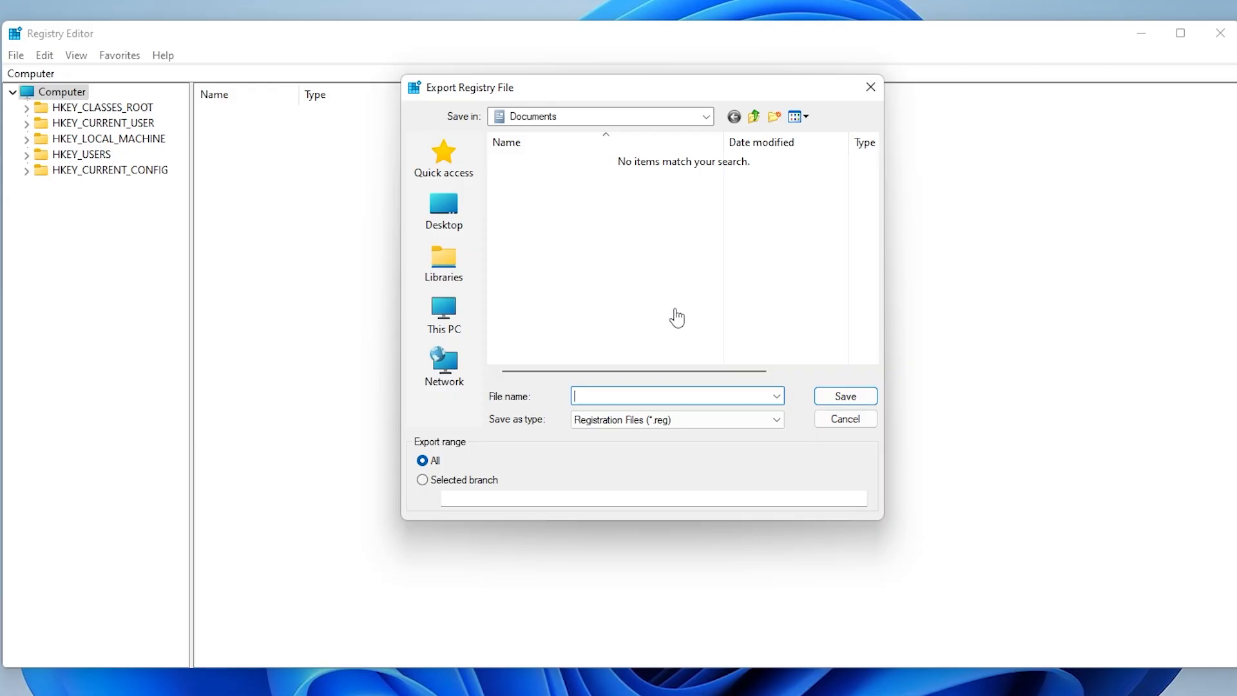
{"action": "left_click", "coordinate": [448, 311]}
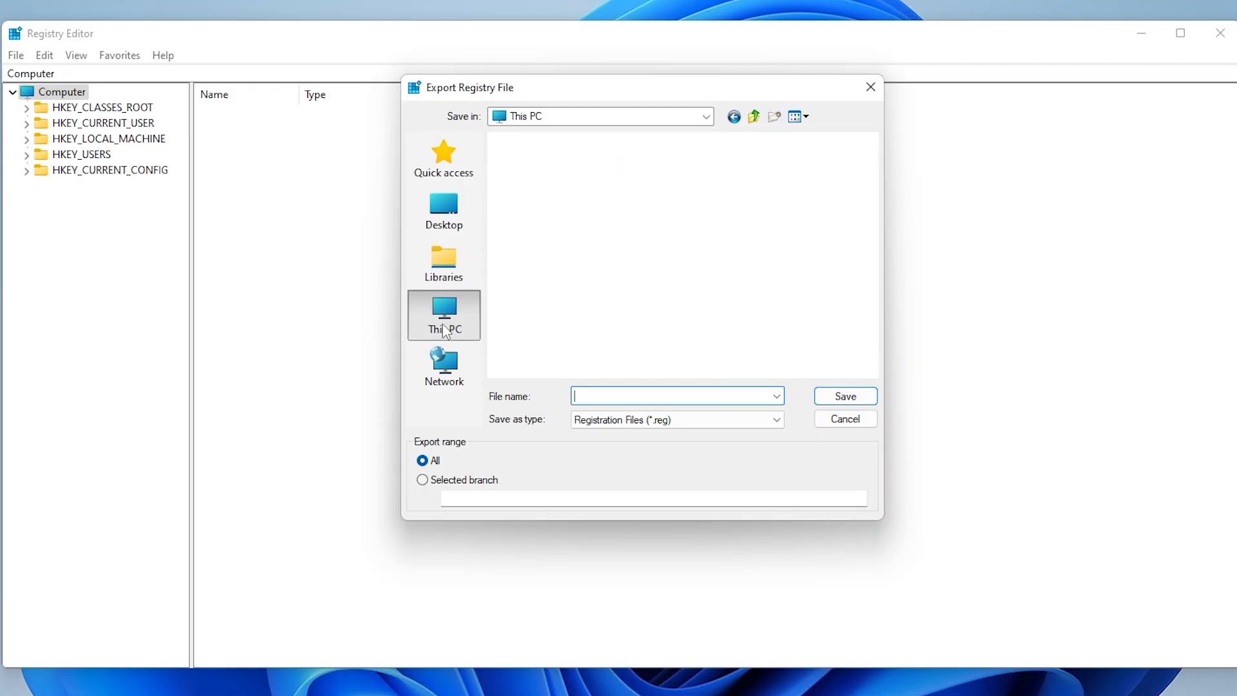
{"action": "scroll", "coordinate": [574, 309], "scroll_direction": "down", "scroll_amount": 3}
{"action": "scroll", "coordinate": [567, 288], "scroll_direction": "up", "scroll_amount": 3}
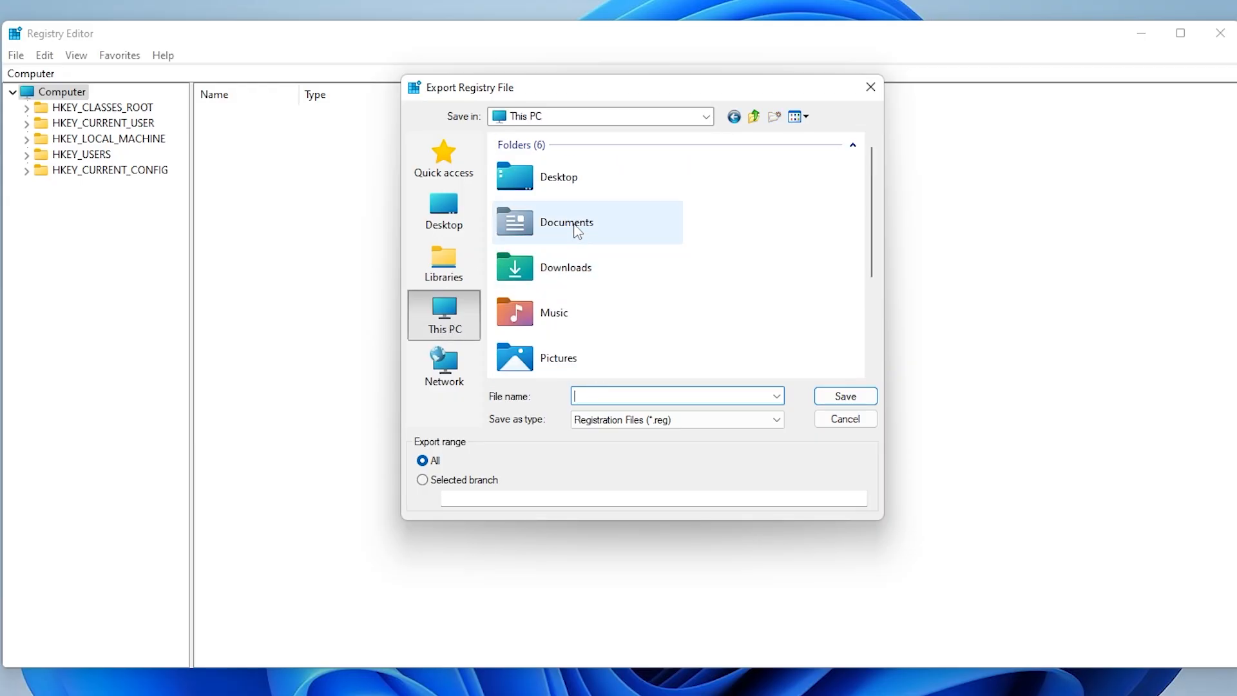
{"action": "double_click", "coordinate": [572, 227]}
{"action": "type", "text": "1"}
{"action": "left_click", "coordinate": [838, 395]}
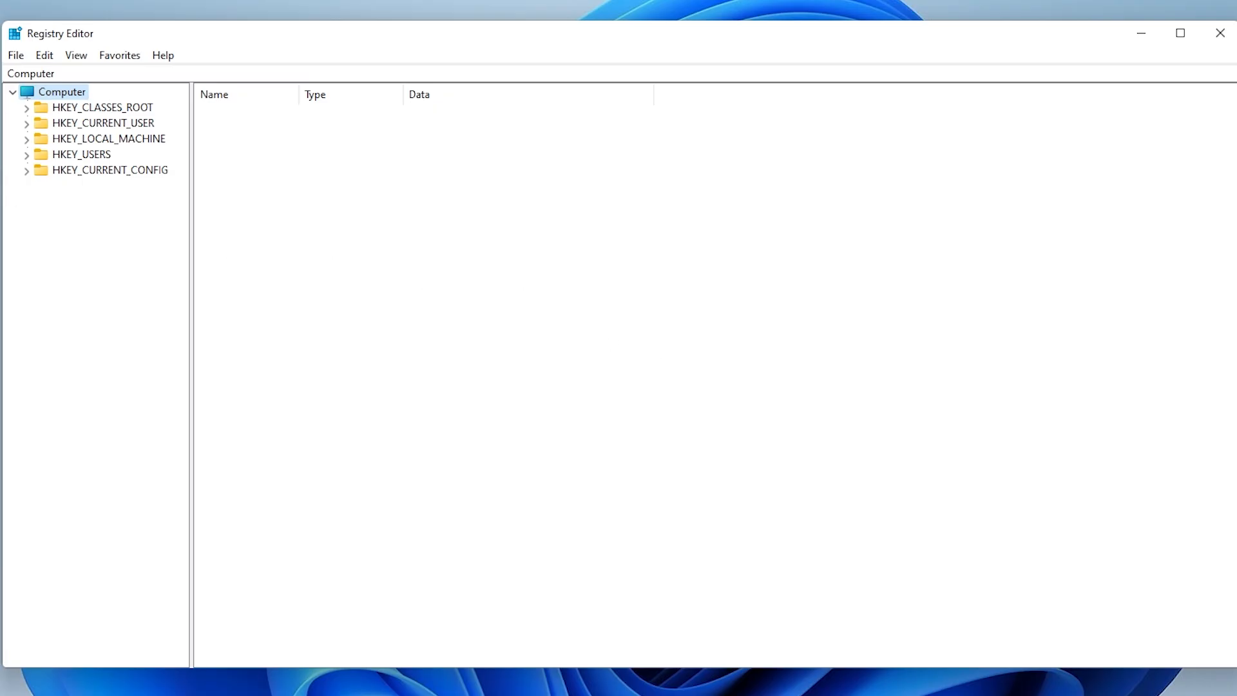
{"action": "left_click", "coordinate": [15, 55]}
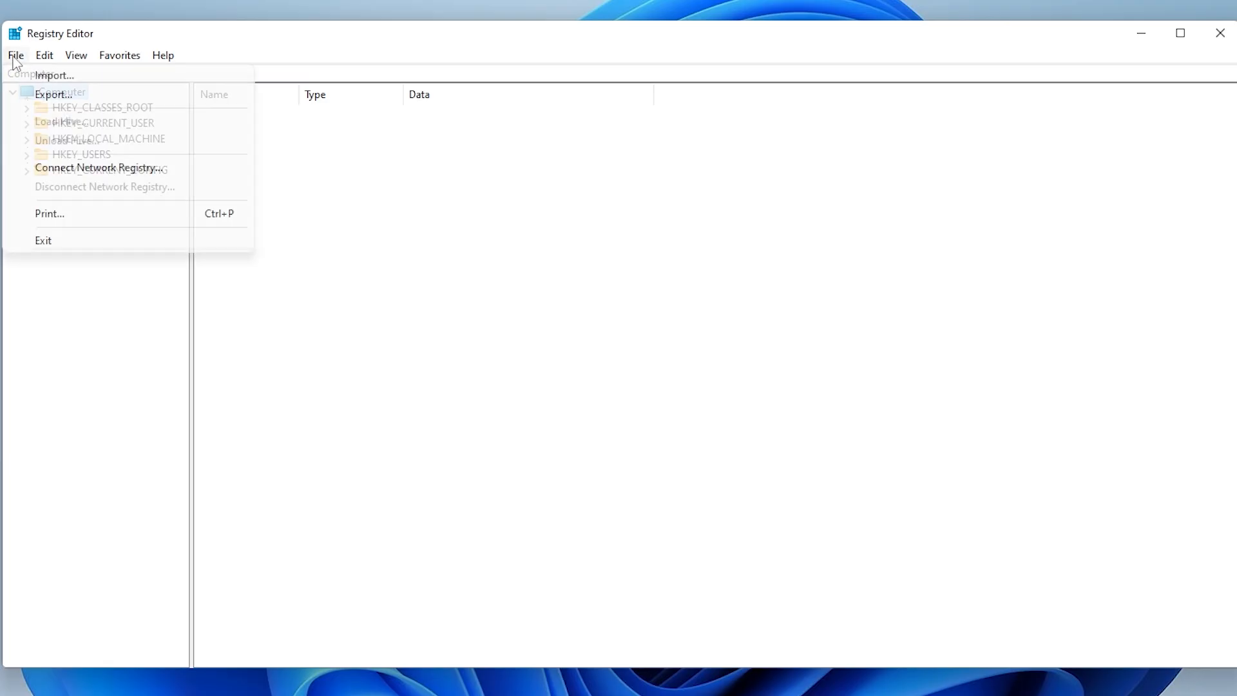
{"action": "left_click", "coordinate": [40, 76]}
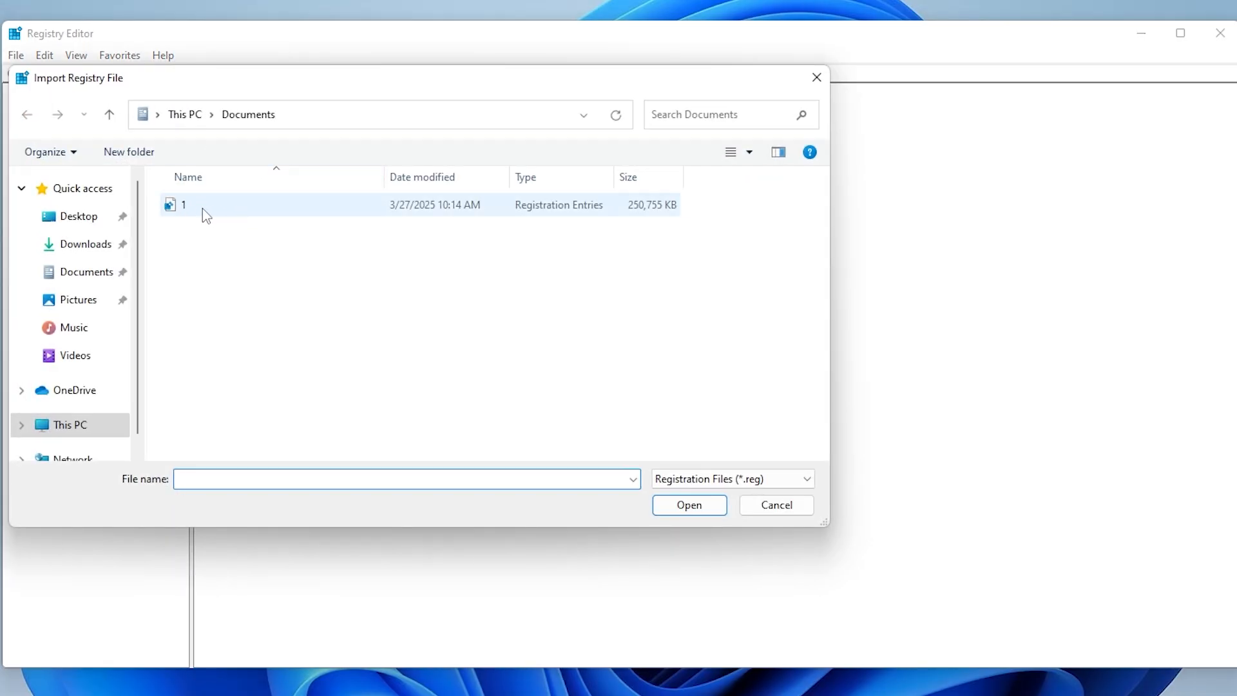
{"action": "left_click", "coordinate": [581, 215]}
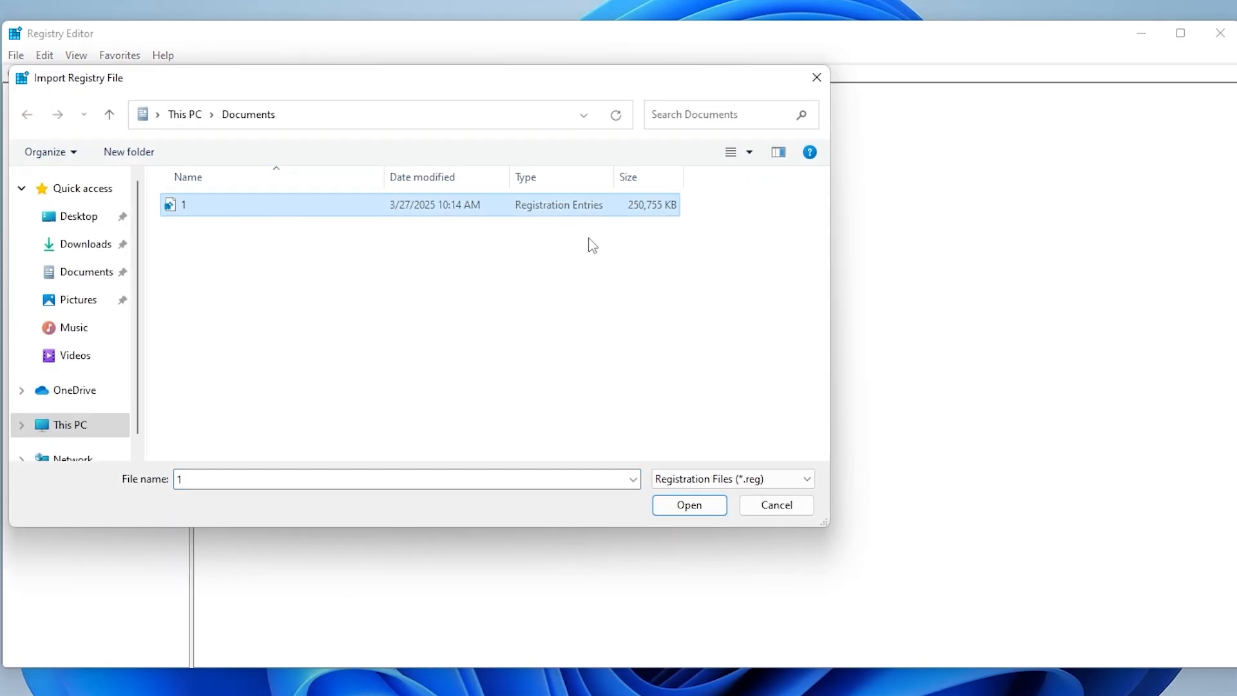
{"action": "left_click", "coordinate": [758, 503]}
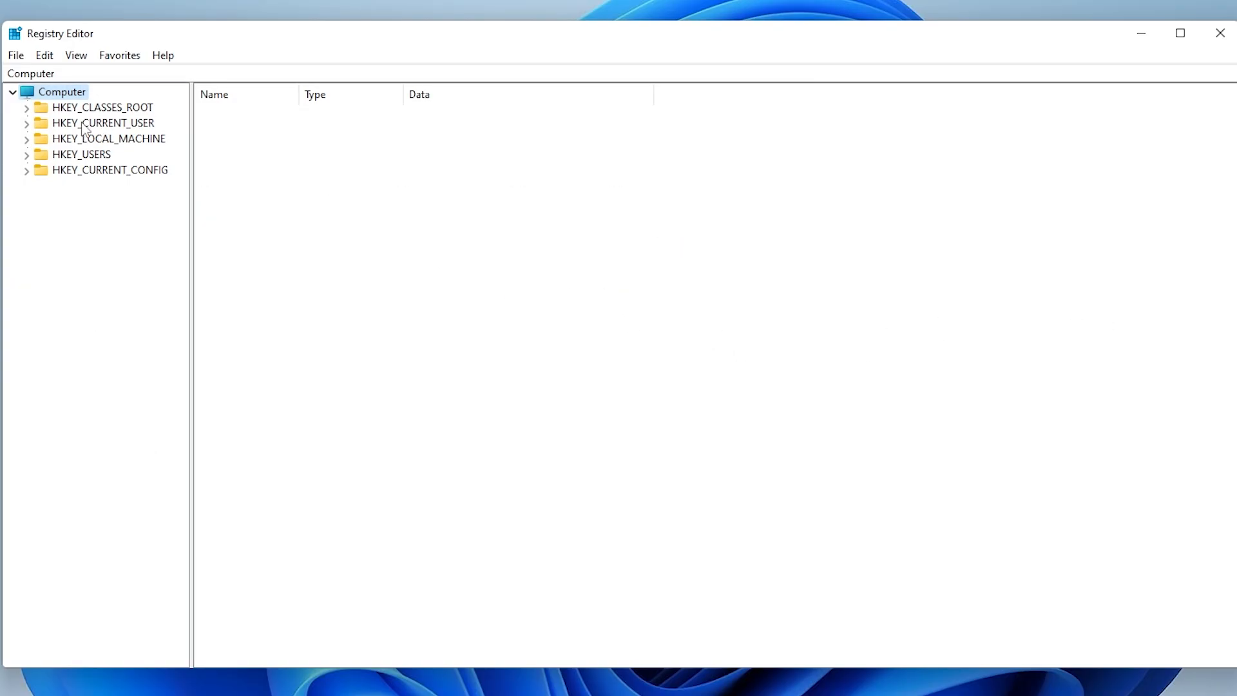
In the .exe key under HKEY_CLASSES_ROOT, open the (Default) string and save it with the value data exefile
{"action": "left_click", "coordinate": [26, 107]}
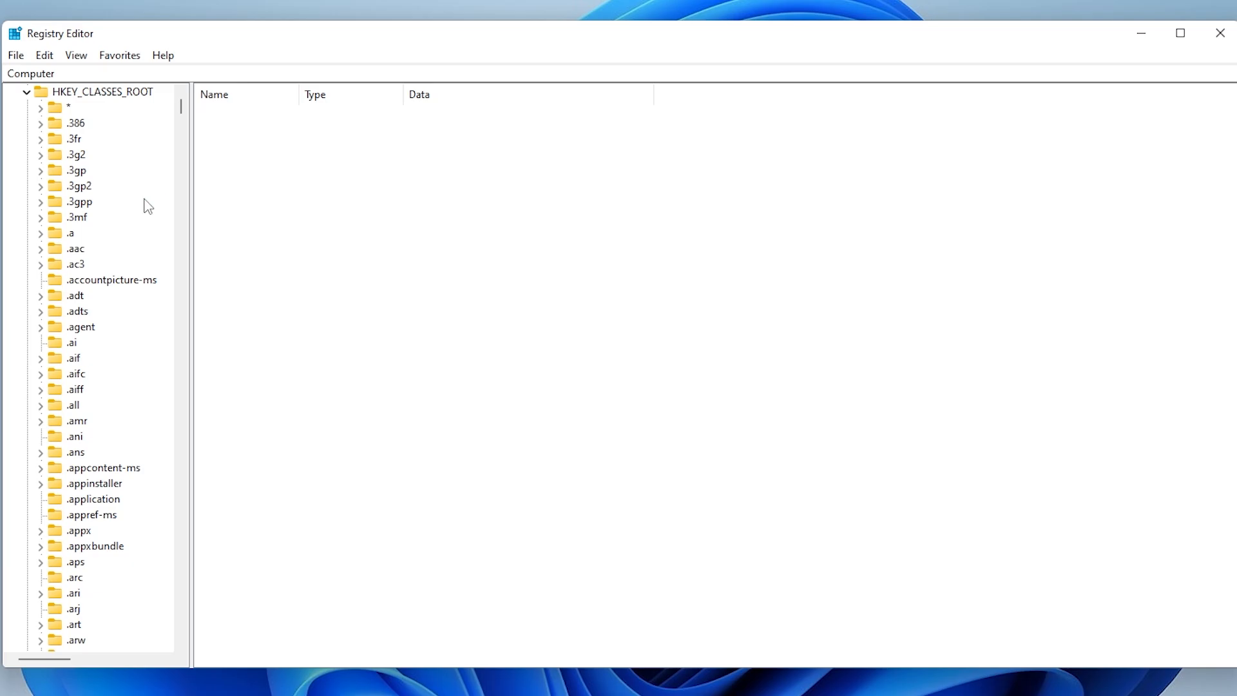
{"action": "type", "text": ".emf"}
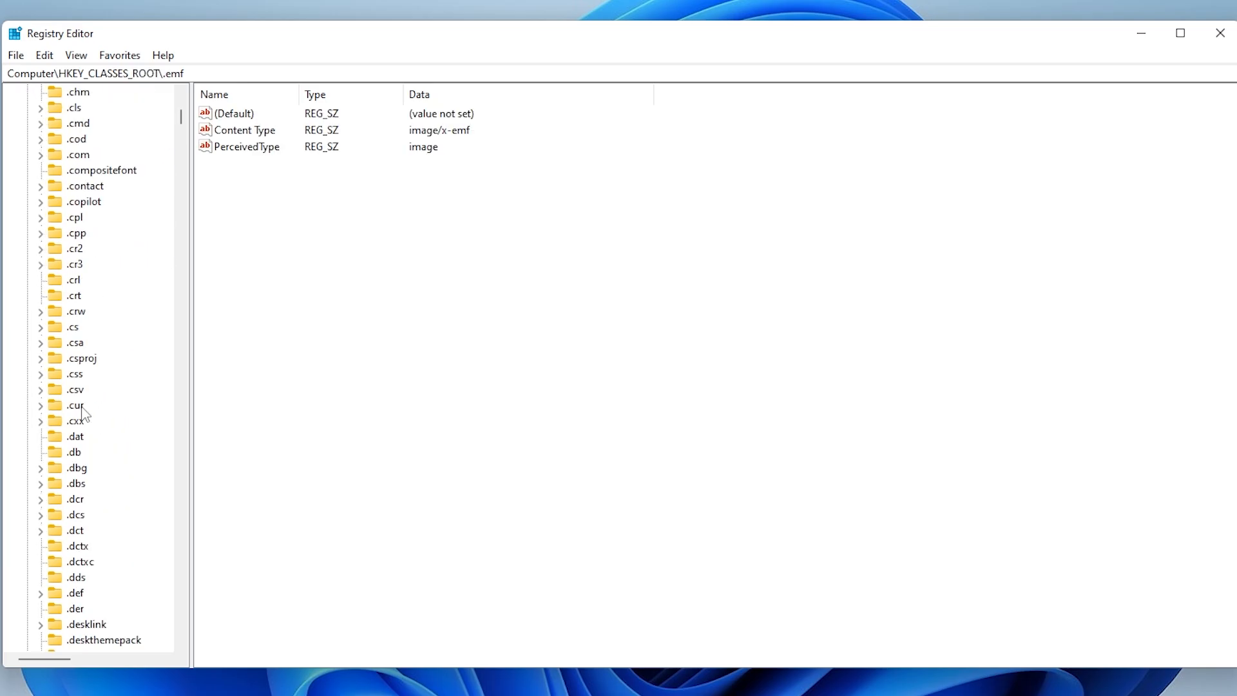
{"action": "scroll", "coordinate": [83, 414], "scroll_direction": "down", "scroll_amount": 3}
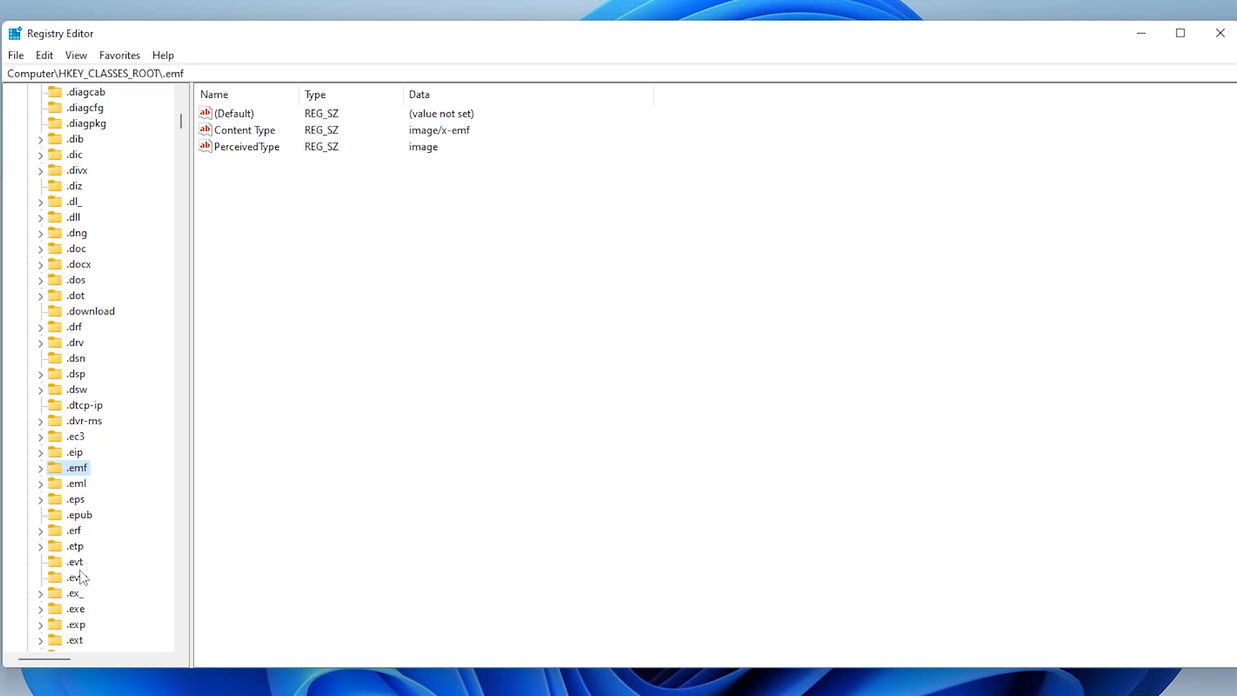
{"action": "left_click", "coordinate": [85, 611]}
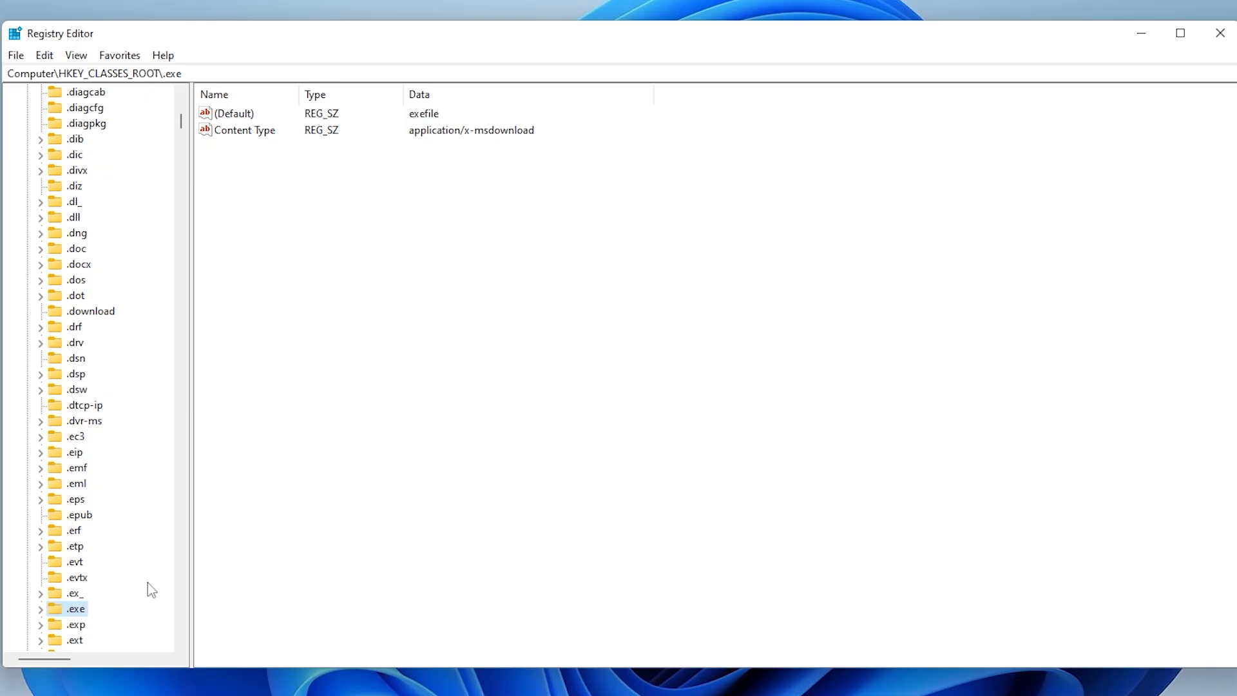
{"action": "left_click", "coordinate": [236, 115]}
{"action": "double_click", "coordinate": [239, 121]}
{"action": "left_click_drag", "start_coordinate": [202, 121], "coordinate": [570, 171]}
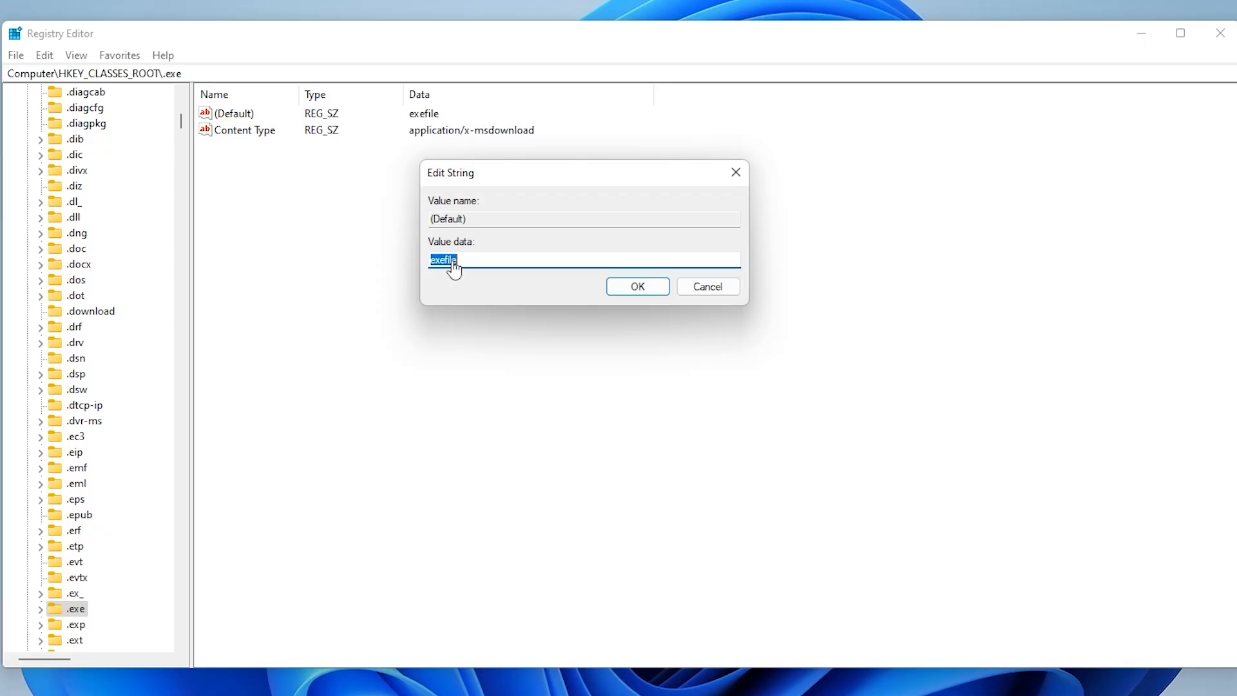
{"action": "left_click", "coordinate": [635, 287]}
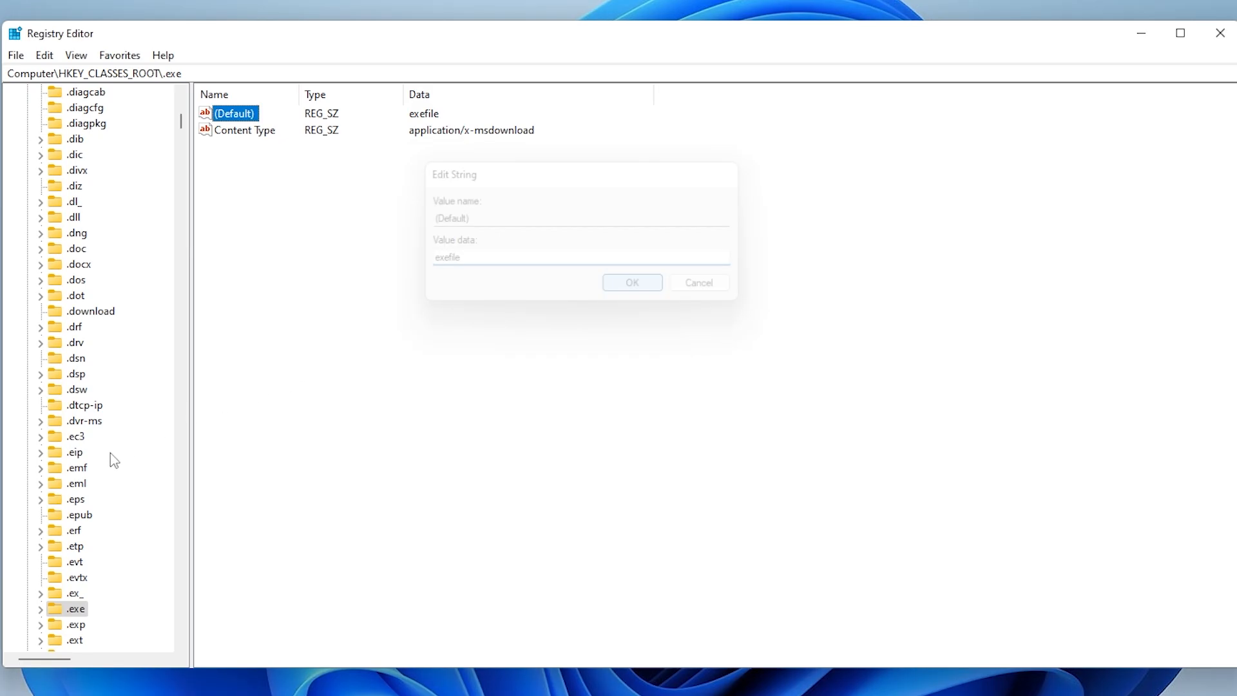
In the exefile key under HKEY_CLASSES_ROOT, expand its subkeys and save the (Default) string with the value data Application
{"action": "scroll", "coordinate": [96, 463], "scroll_direction": "down", "scroll_amount": 3}
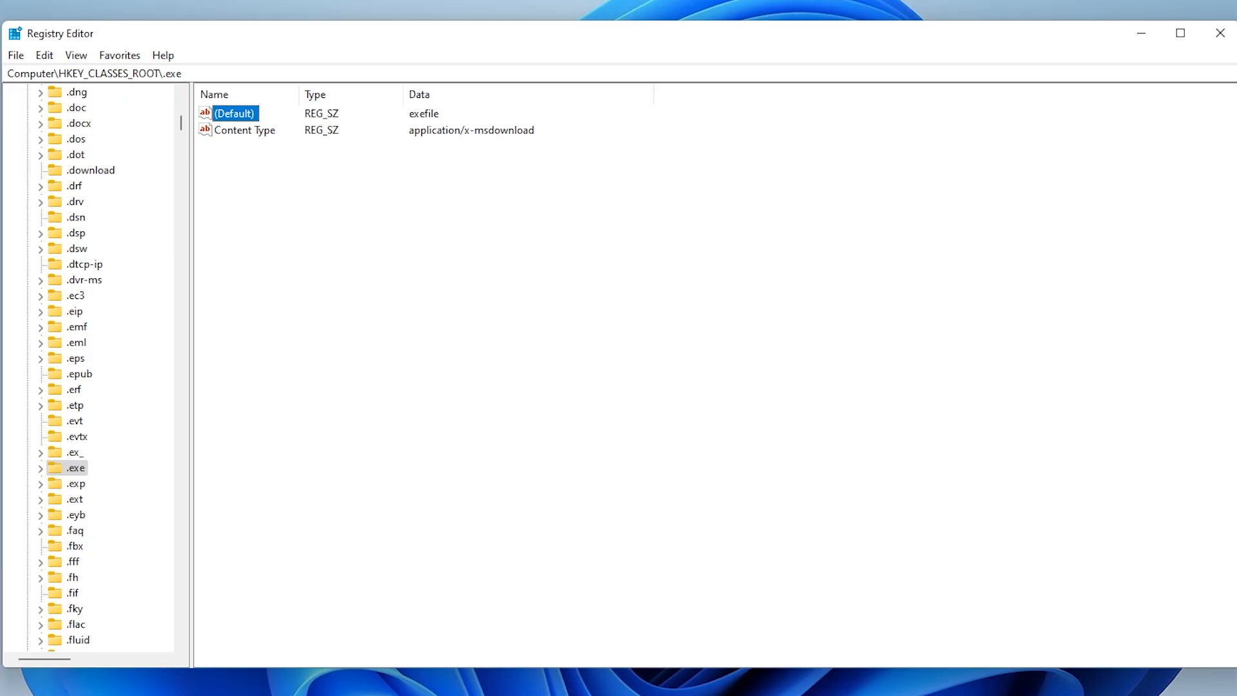
{"action": "left_click_drag", "start_coordinate": [181, 123], "coordinate": [175, 273]}
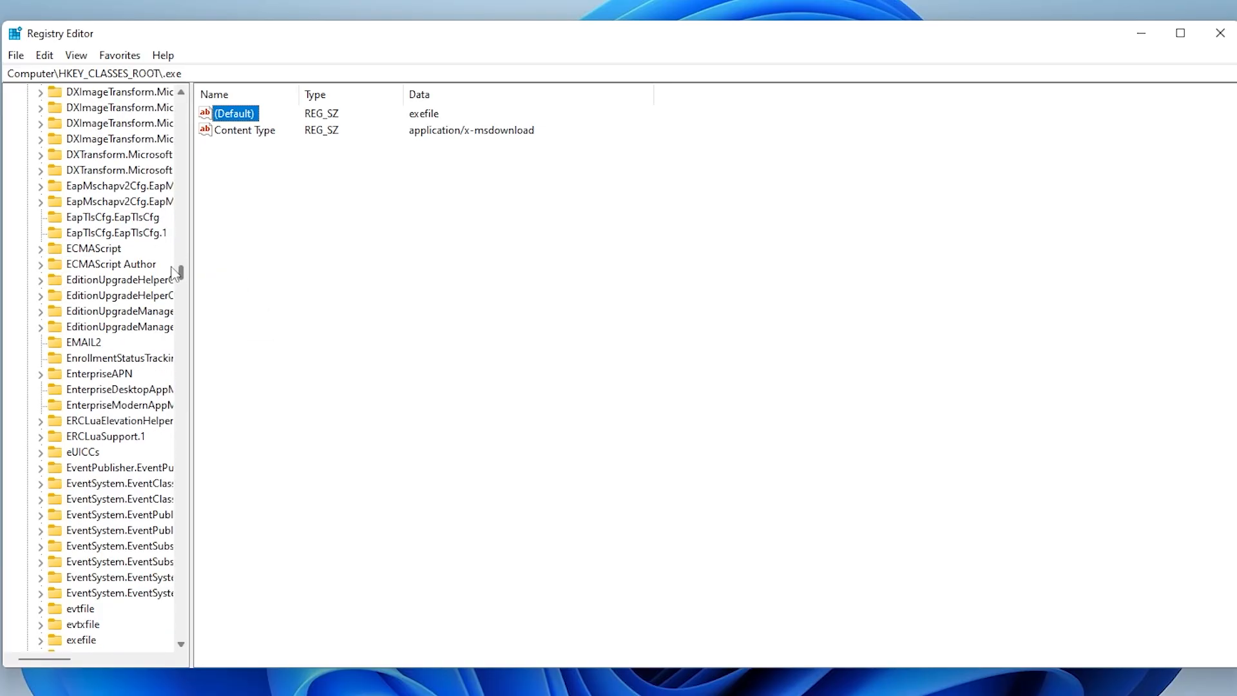
{"action": "scroll", "coordinate": [122, 483], "scroll_direction": "down", "scroll_amount": 2}
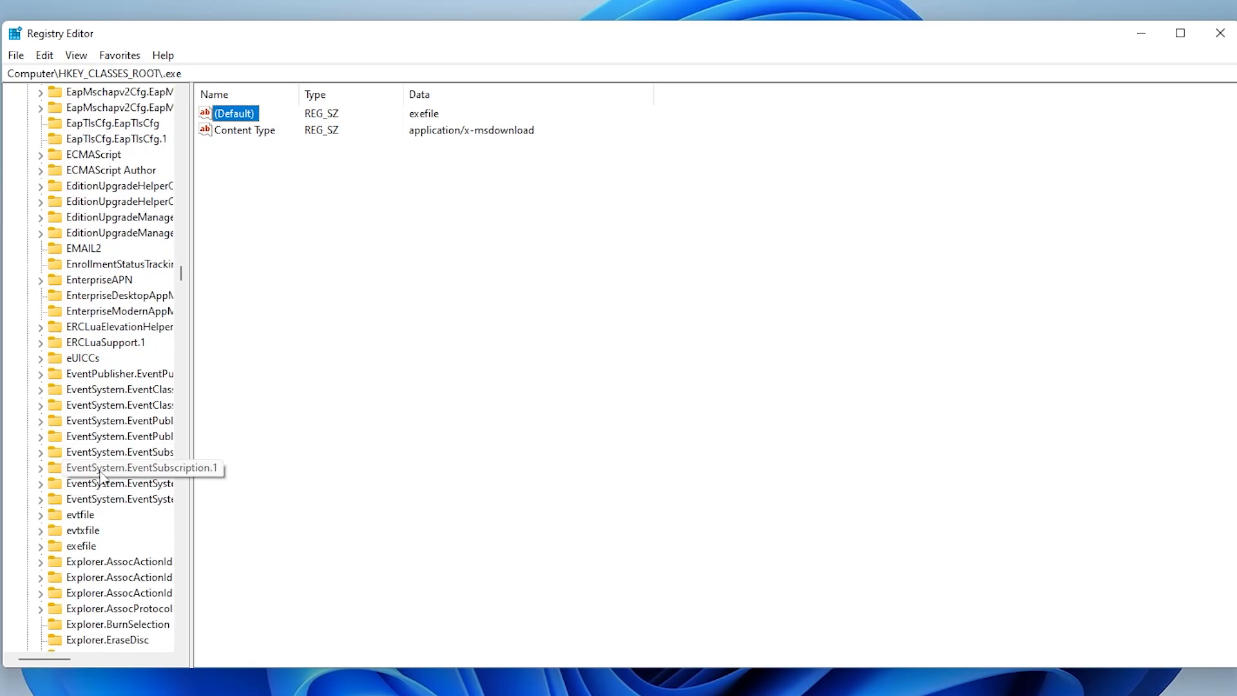
{"action": "left_click", "coordinate": [82, 546]}
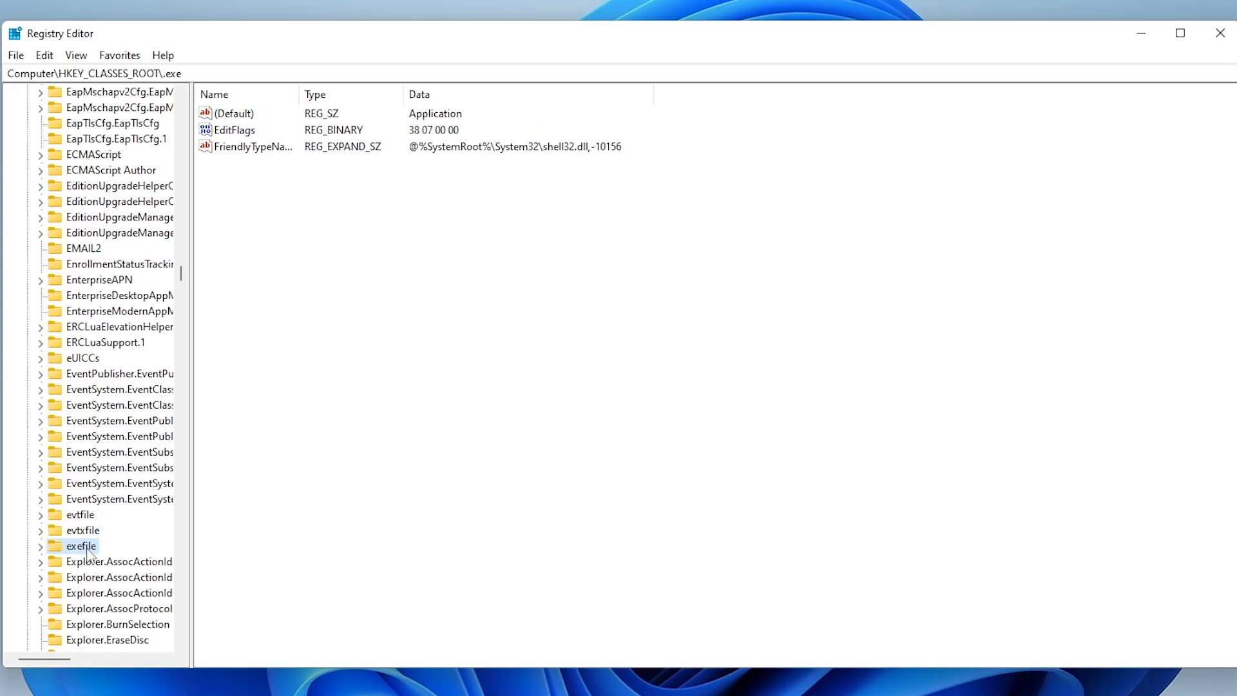
{"action": "double_click", "coordinate": [88, 549]}
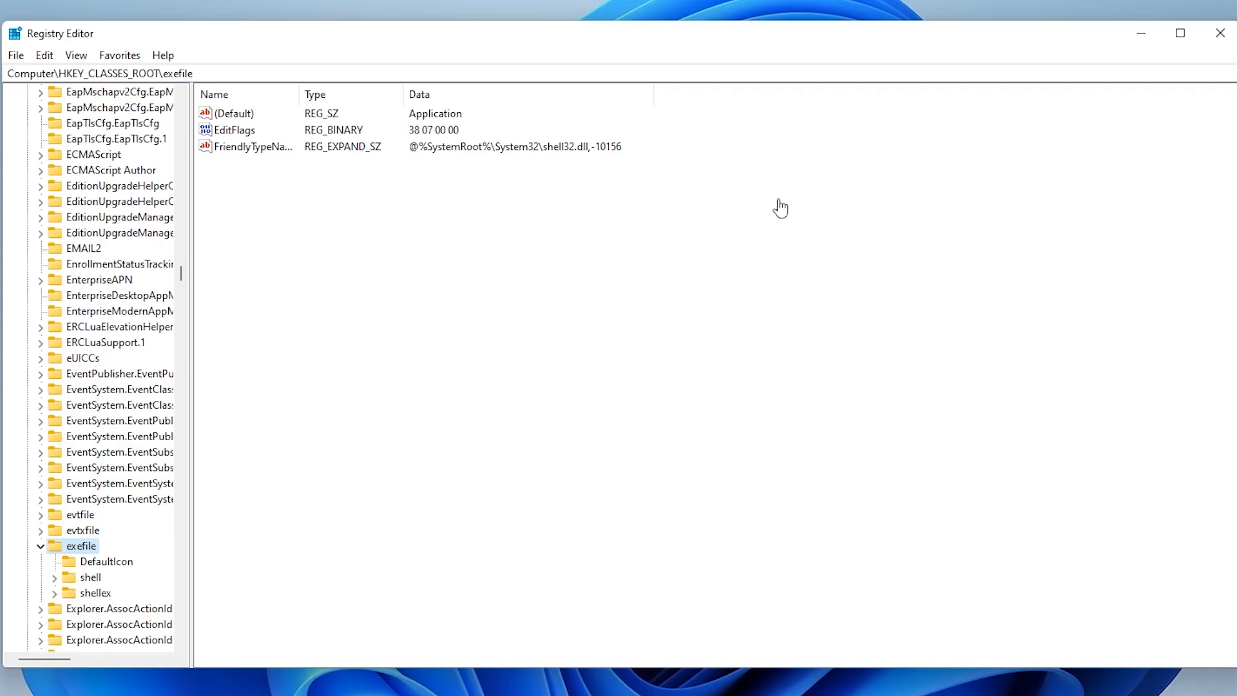
{"action": "left_click", "coordinate": [313, 118]}
{"action": "double_click", "coordinate": [240, 119]}
{"action": "left_click_drag", "start_coordinate": [215, 126], "coordinate": [621, 191]}
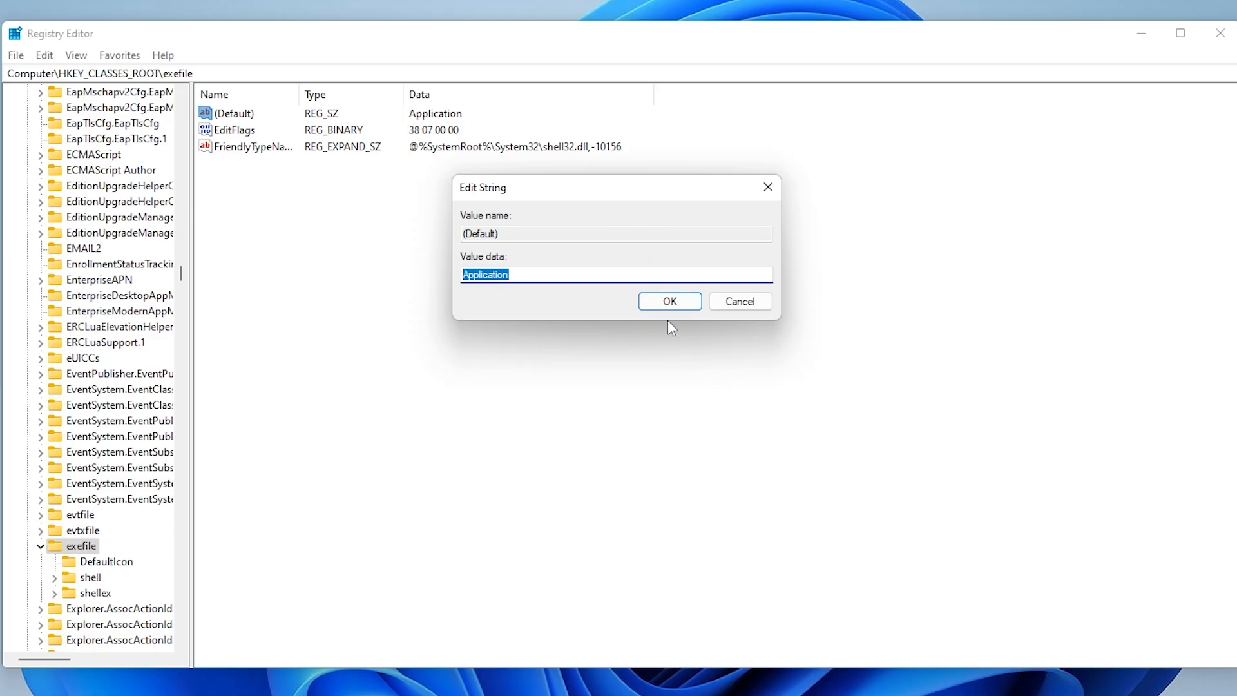
{"action": "left_click", "coordinate": [672, 302]}
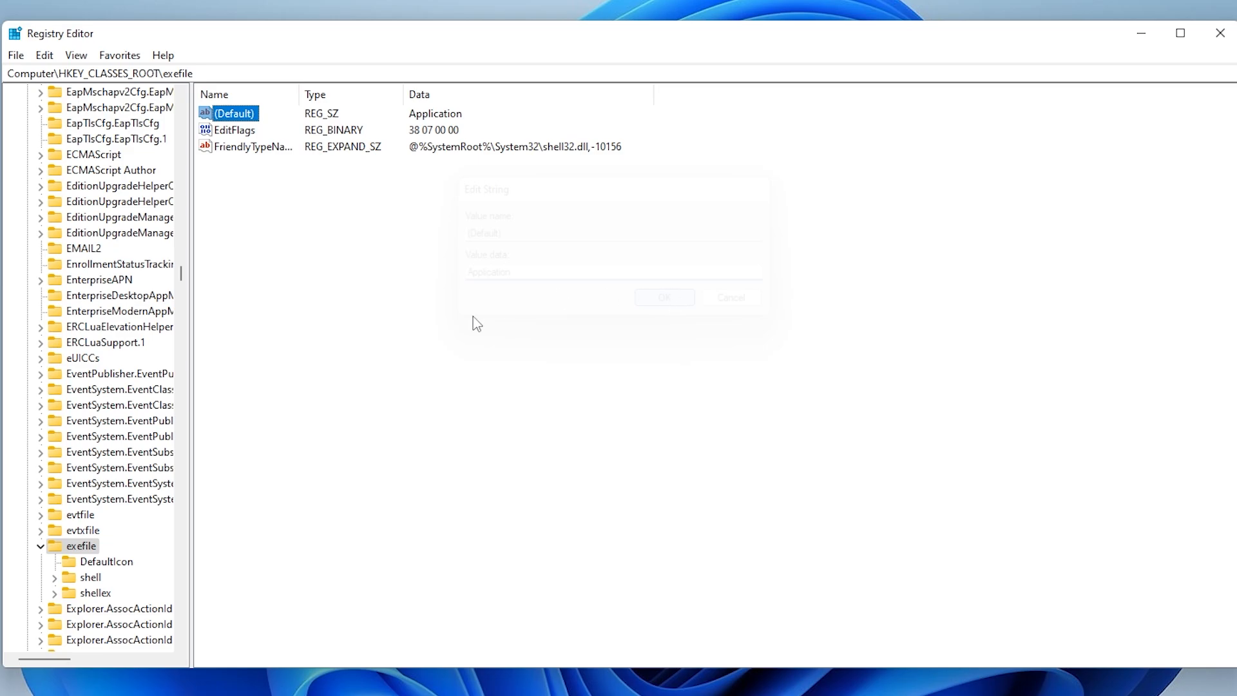
In the exefile\shell\open key, open the (Default) string and save it with empty value data
{"action": "left_click", "coordinate": [55, 577]}
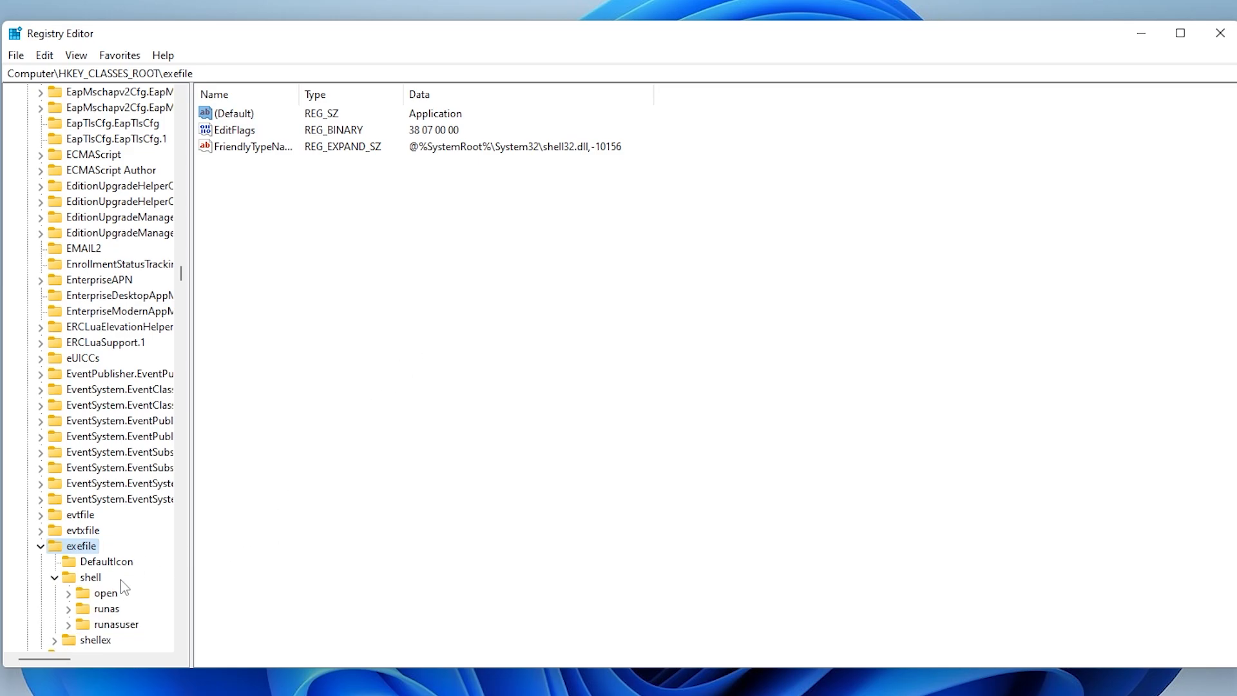
{"action": "left_click", "coordinate": [68, 594]}
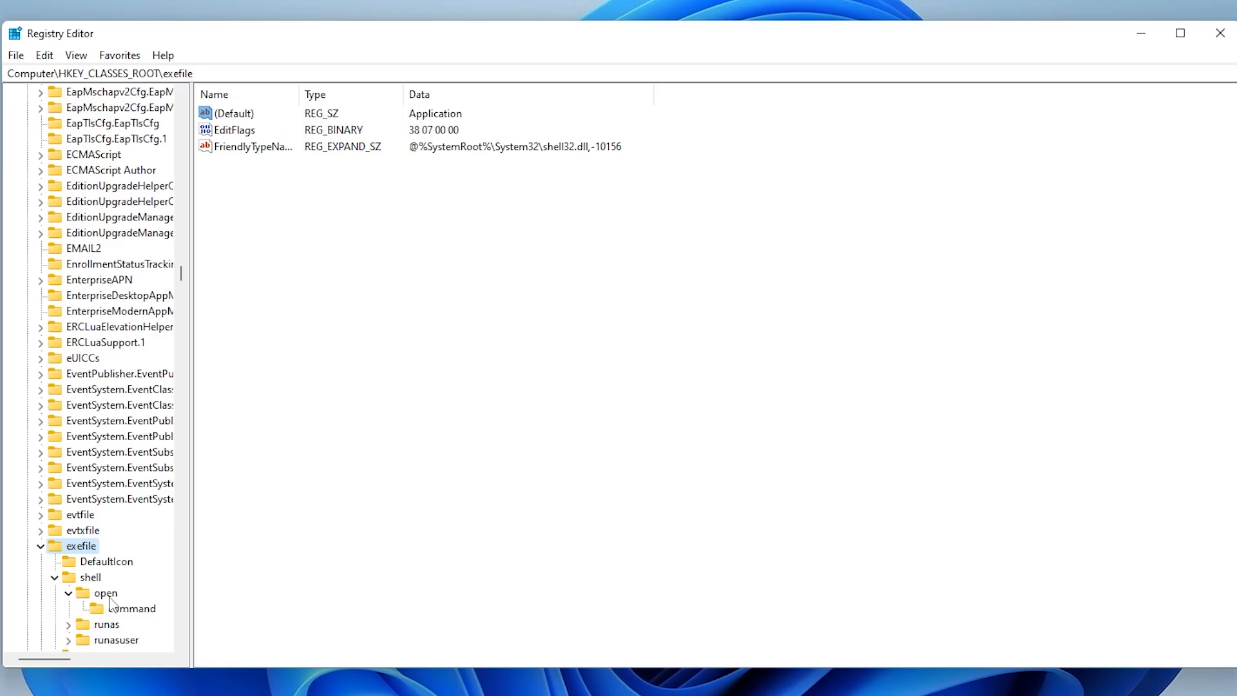
{"action": "left_click", "coordinate": [109, 595]}
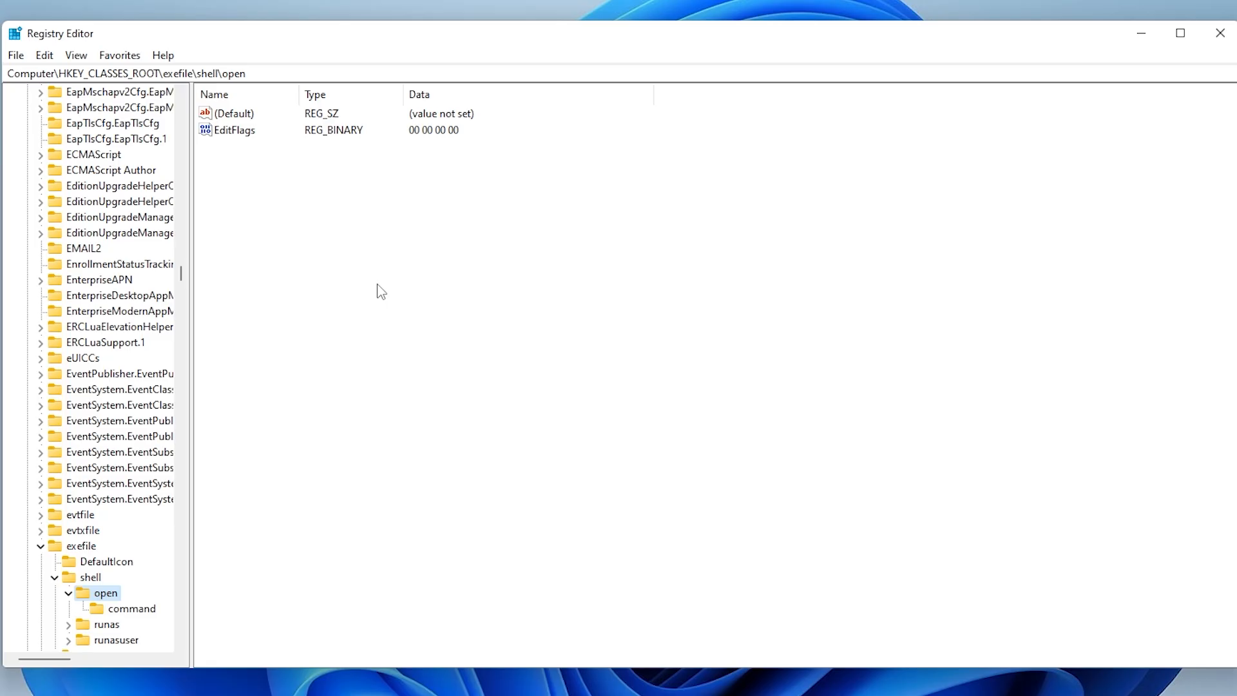
{"action": "left_click", "coordinate": [246, 118]}
{"action": "double_click", "coordinate": [245, 119]}
{"action": "left_click_drag", "start_coordinate": [243, 125], "coordinate": [571, 232]}
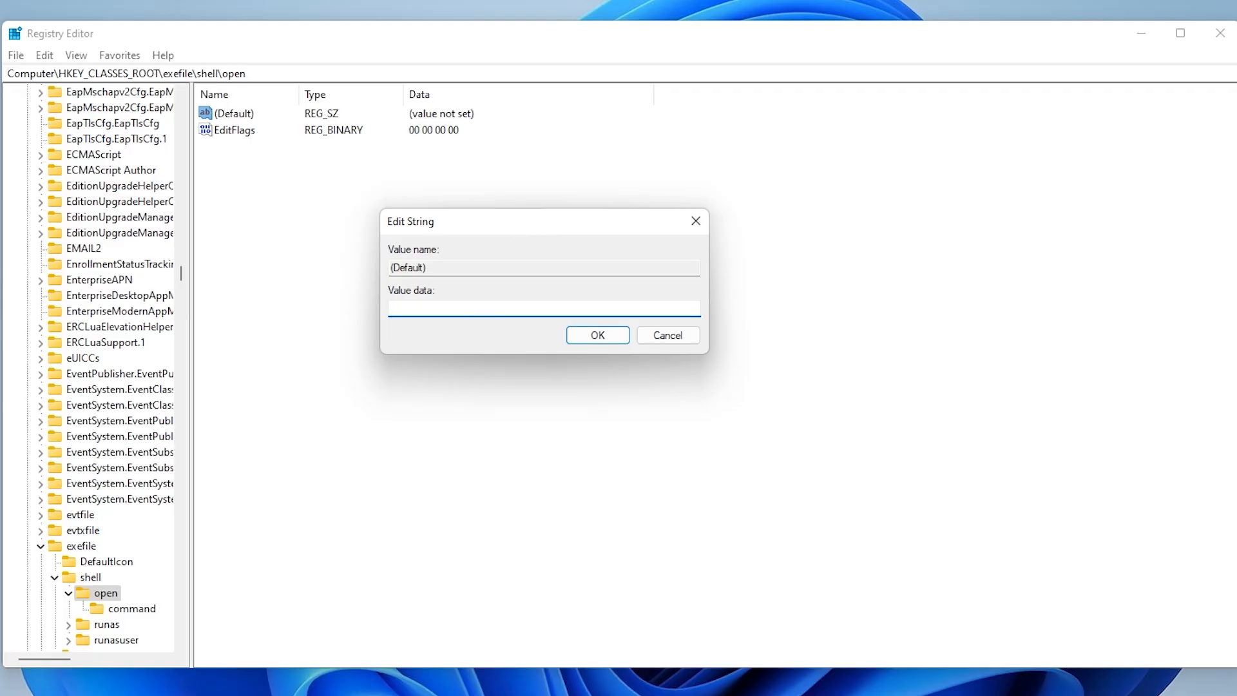
{"action": "left_click", "coordinate": [593, 335]}
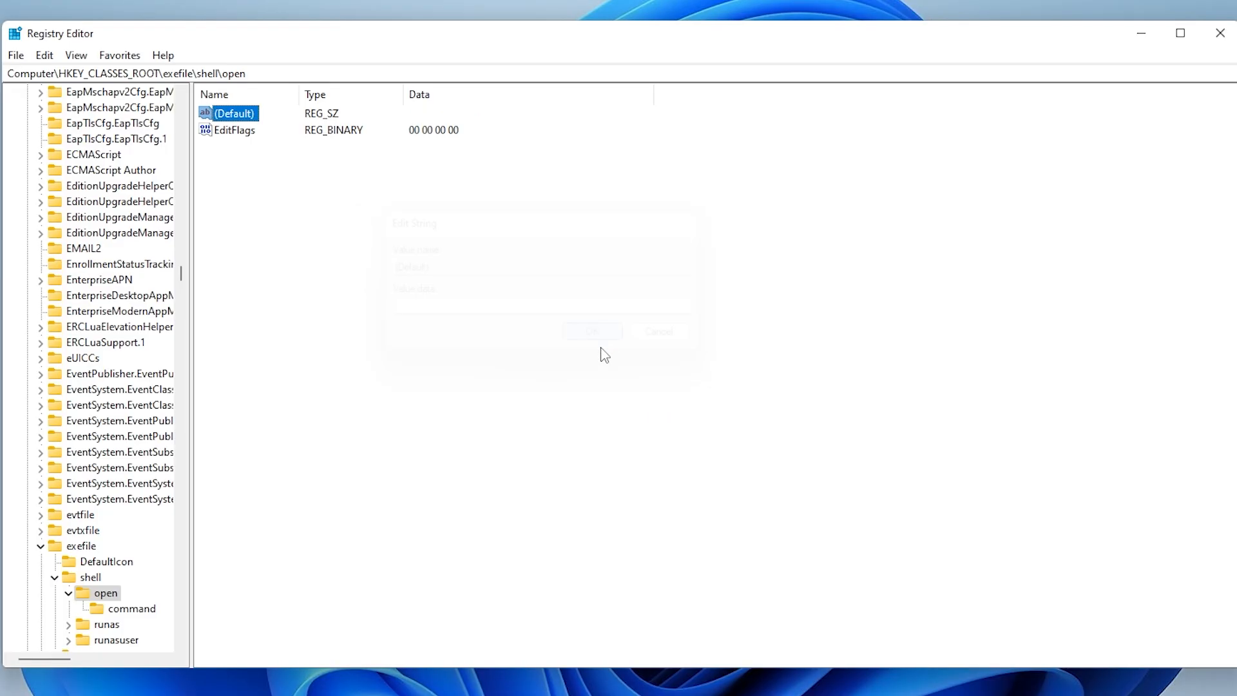
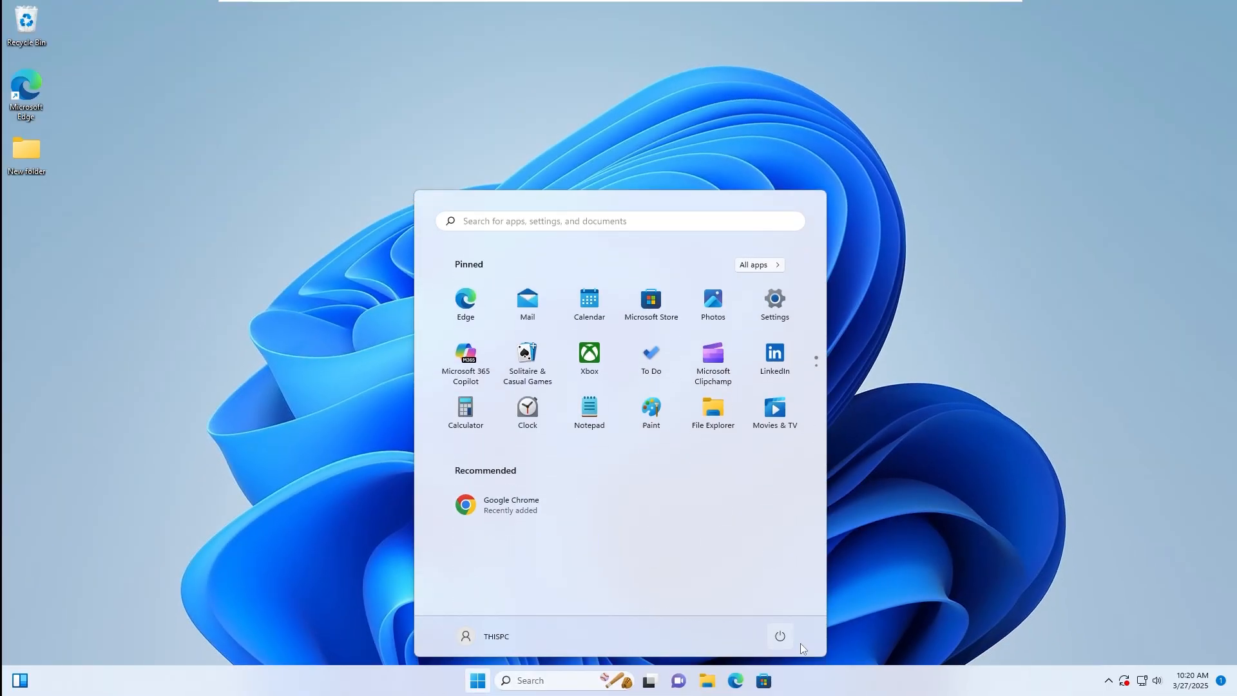
Restart the computer
{"action": "left_click", "coordinate": [781, 639]}
{"action": "left_click", "coordinate": [805, 607]}
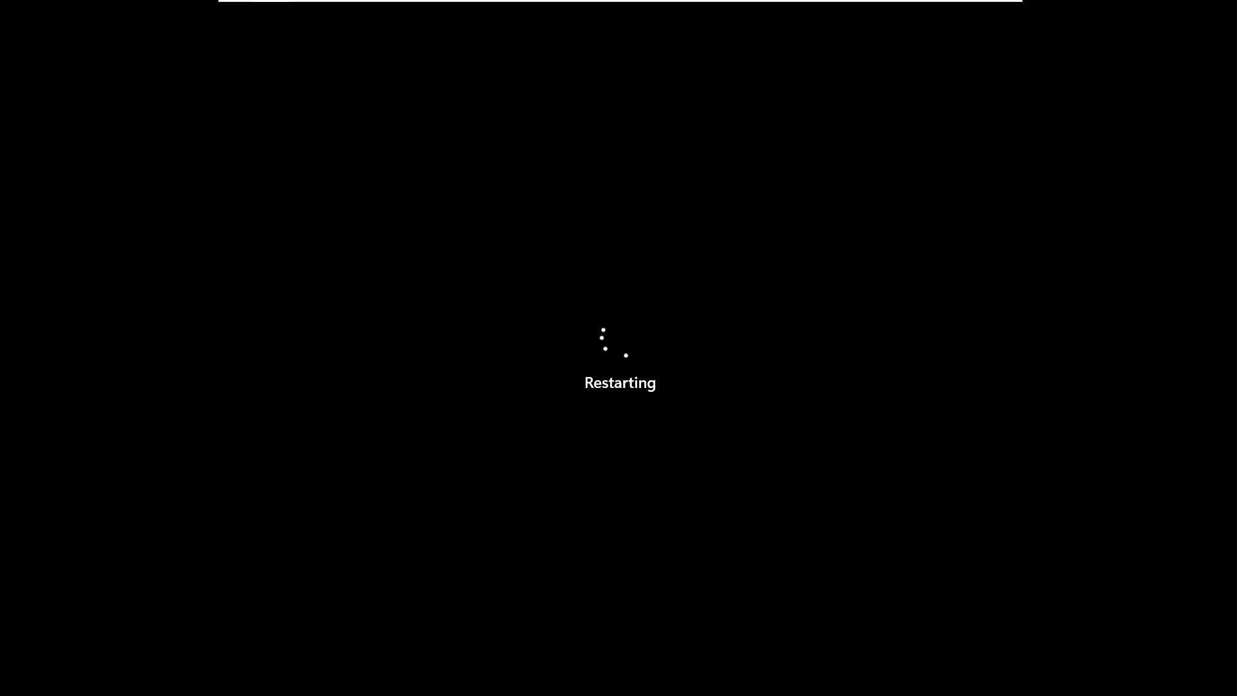